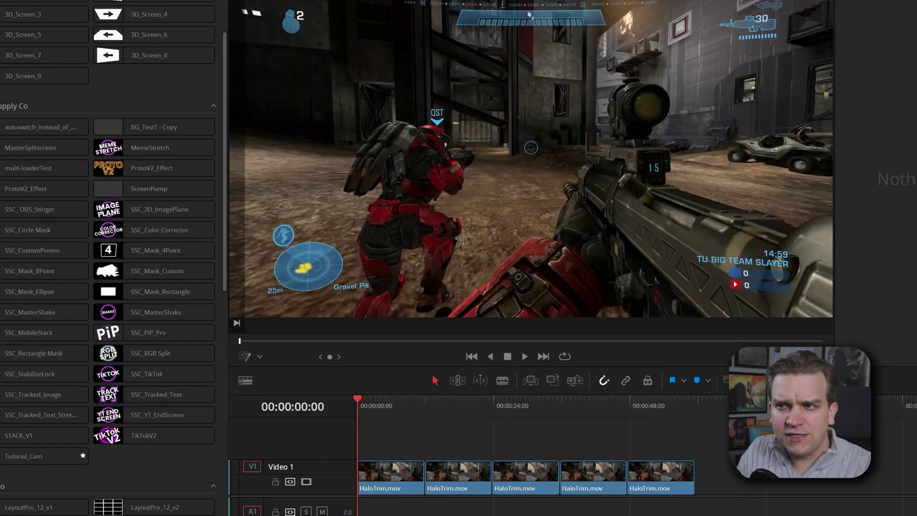
- Save the project and apply SSC_Mask_Rectangle to the first HaloTrim.mov clip
{"action": "left_click_drag", "start_coordinate": [140, 253], "coordinate": [392, 473]}
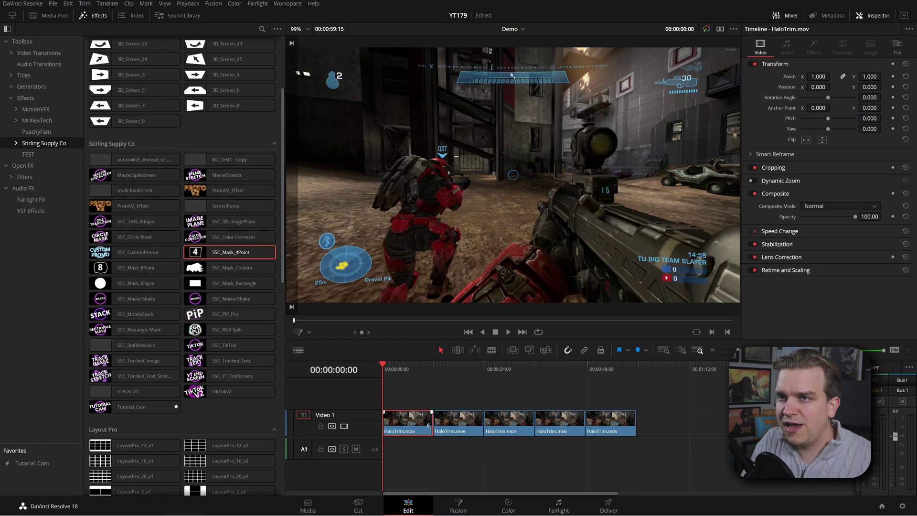
{"action": "key", "text": "ctrl+s"}
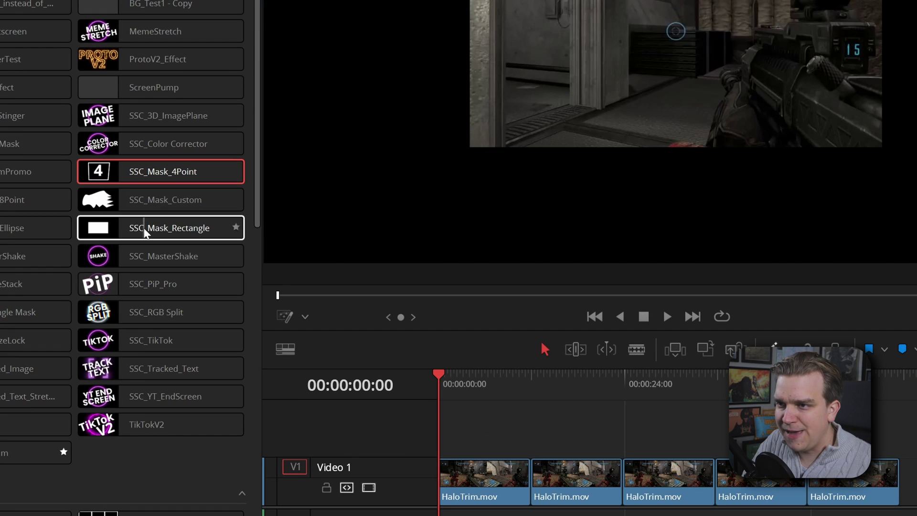
{"action": "left_click_drag", "start_coordinate": [229, 284], "coordinate": [393, 348]}
{"action": "left_click_drag", "start_coordinate": [457, 345], "coordinate": [479, 472]}
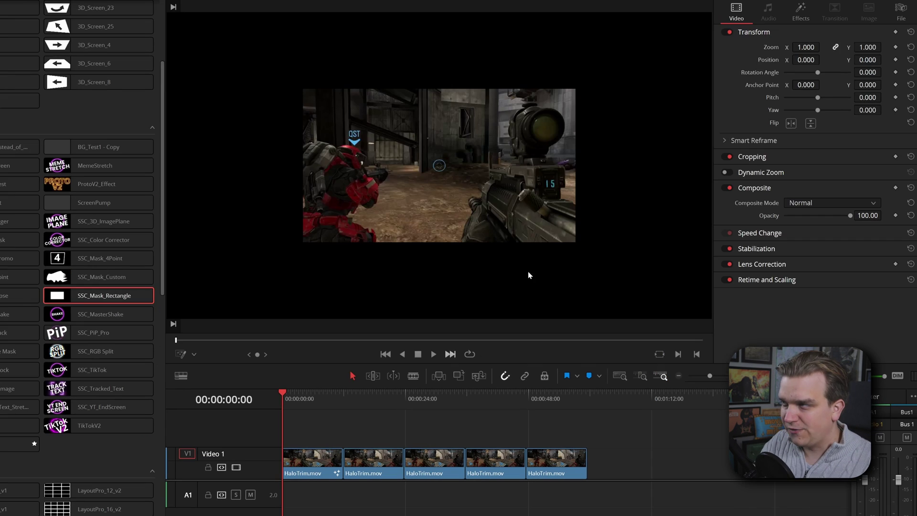
- Feather the rectangle mask's edges, widen its border to 0.137, and keep square corners
{"action": "left_click", "coordinate": [799, 14]}
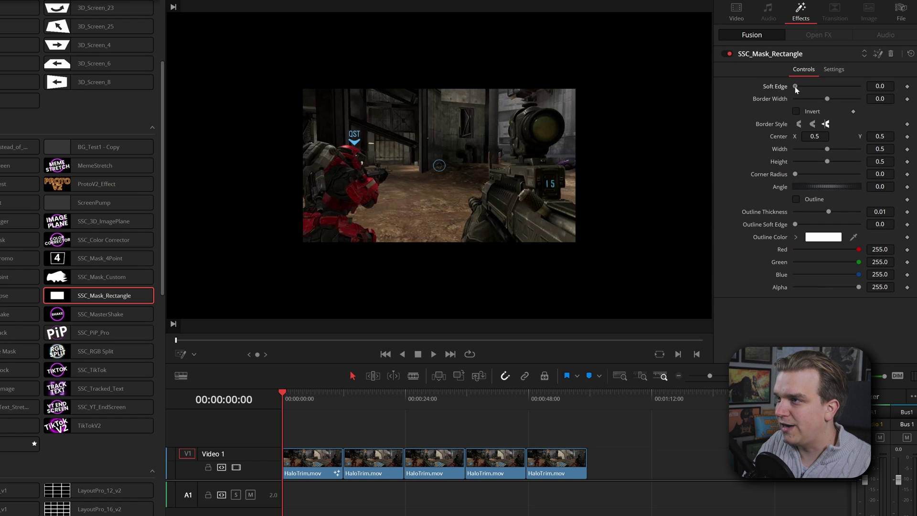
{"action": "left_click_drag", "start_coordinate": [796, 87], "coordinate": [818, 139]}
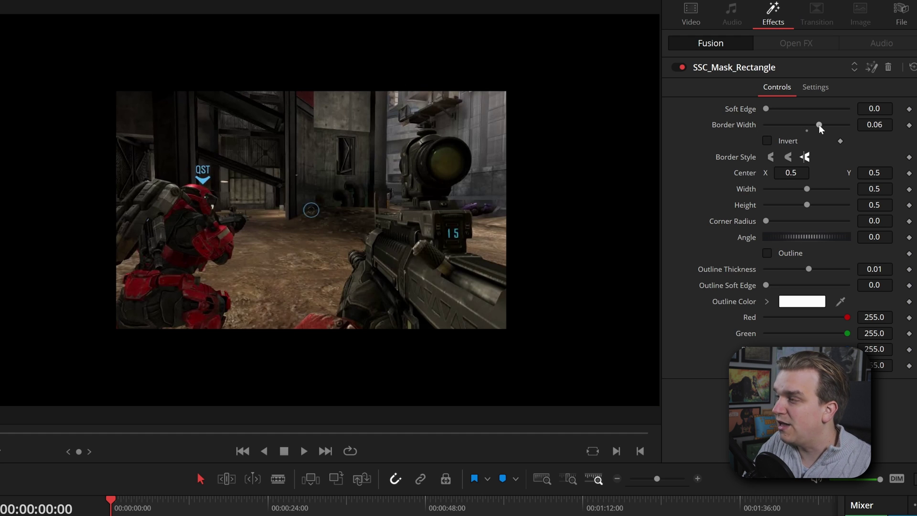
{"action": "left_click_drag", "start_coordinate": [820, 126], "coordinate": [835, 128]}
{"action": "left_click", "coordinate": [789, 158]}
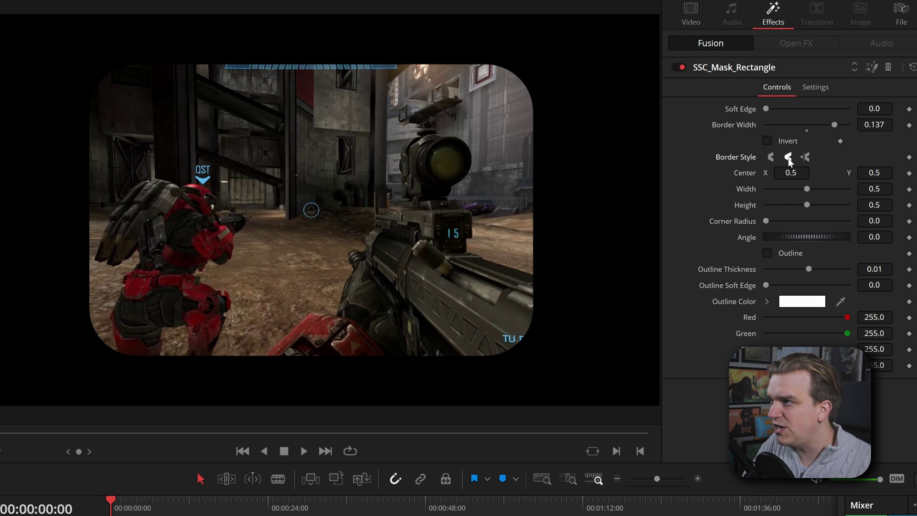
{"action": "left_click", "coordinate": [770, 157]}
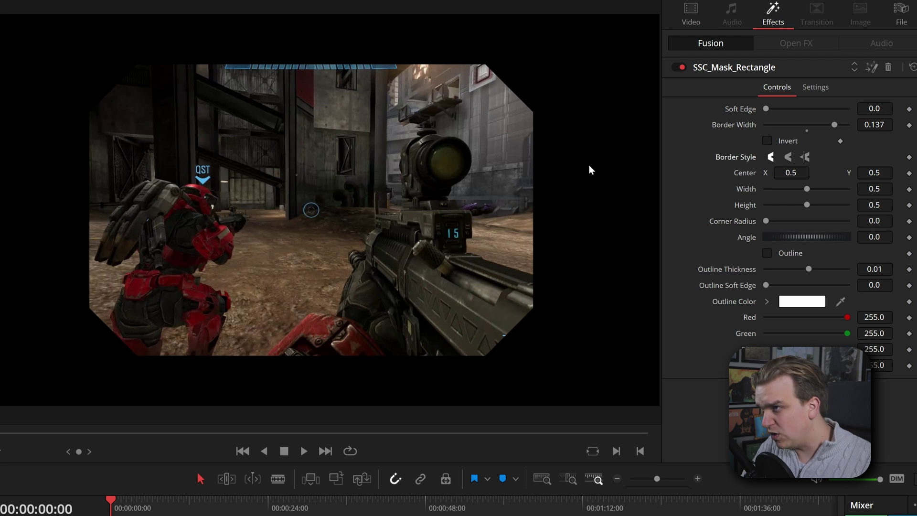
{"action": "left_click", "coordinate": [806, 158]}
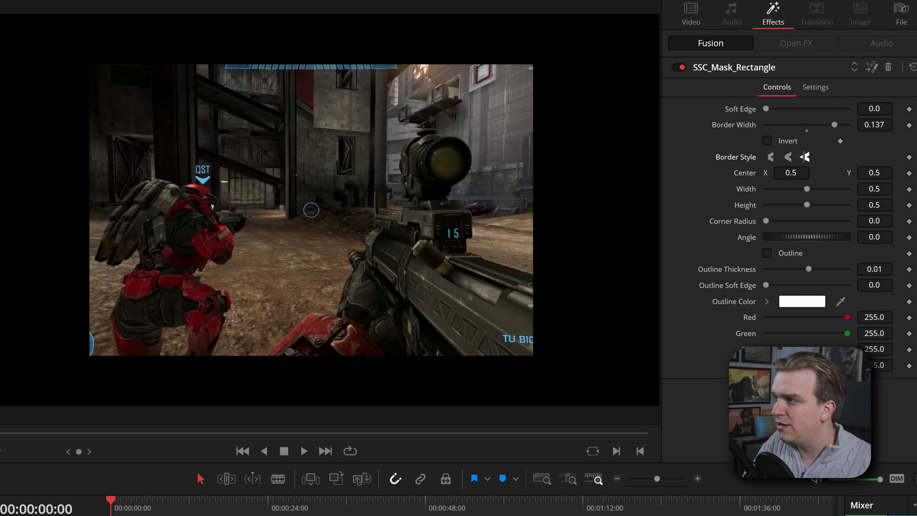
- Shift the mask left of centre, try a slight tilt, and thicken the outline to 0.016
{"action": "left_click_drag", "start_coordinate": [791, 173], "coordinate": [733, 253]}
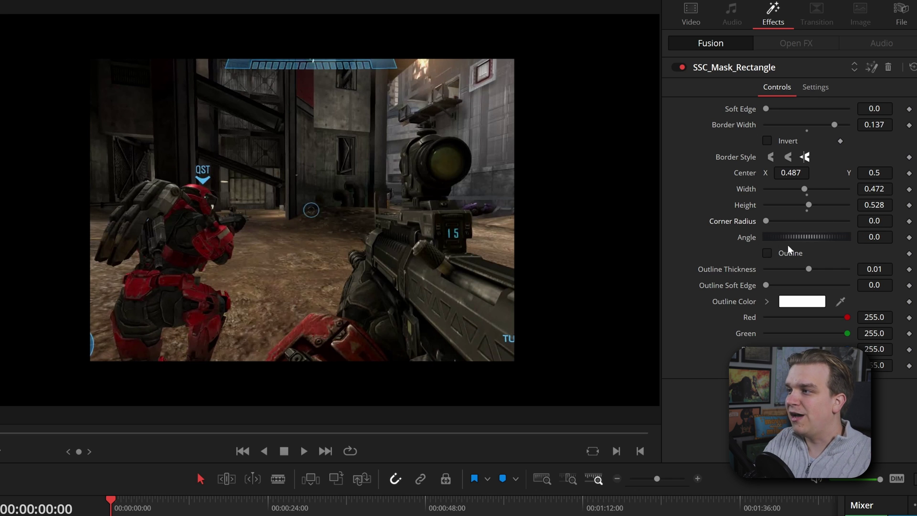
{"action": "left_click_drag", "start_coordinate": [789, 238], "coordinate": [795, 263]}
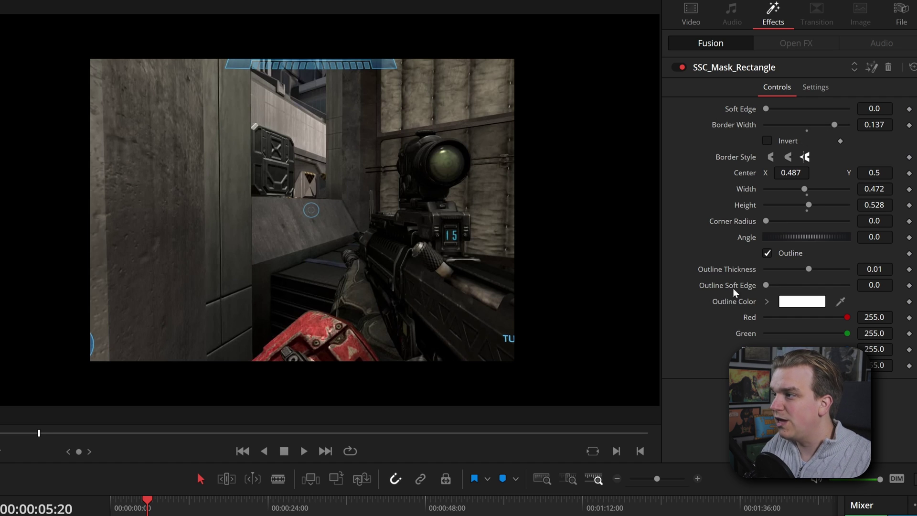
{"action": "left_click_drag", "start_coordinate": [809, 269], "coordinate": [810, 270]}
- Set Border Width to 0 and thicken the white outline, trying outline soft edge and colour
{"action": "left_click", "coordinate": [874, 125]}
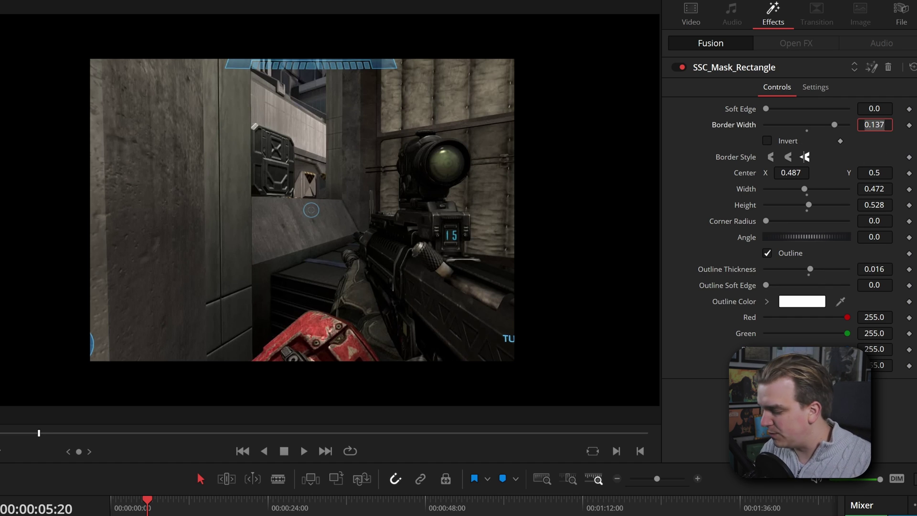
{"action": "type", "text": "0"}
{"action": "key", "text": "Tab"}
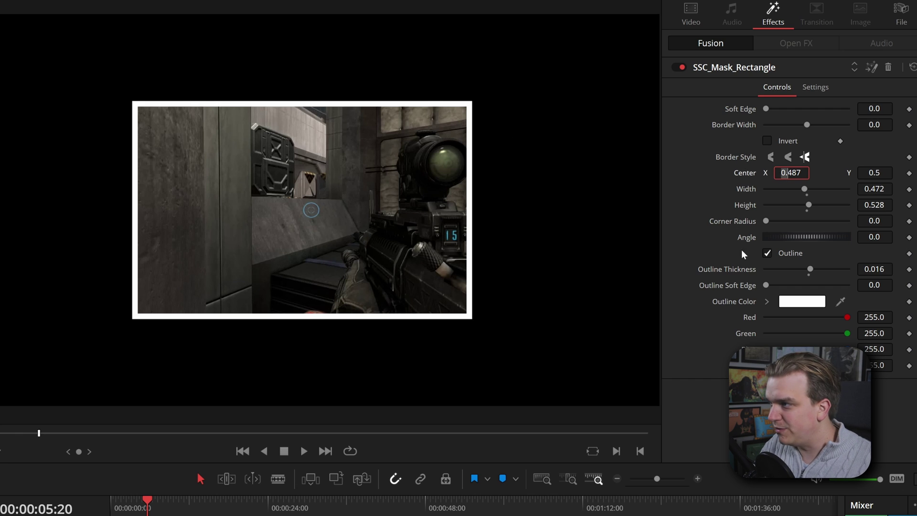
{"action": "mouse_move", "coordinate": [811, 272]}
{"action": "left_mouse_down"}
{"action": "mouse_move", "coordinate": [826, 266]}
{"action": "mouse_move", "coordinate": [811, 271]}
{"action": "left_mouse_up"}
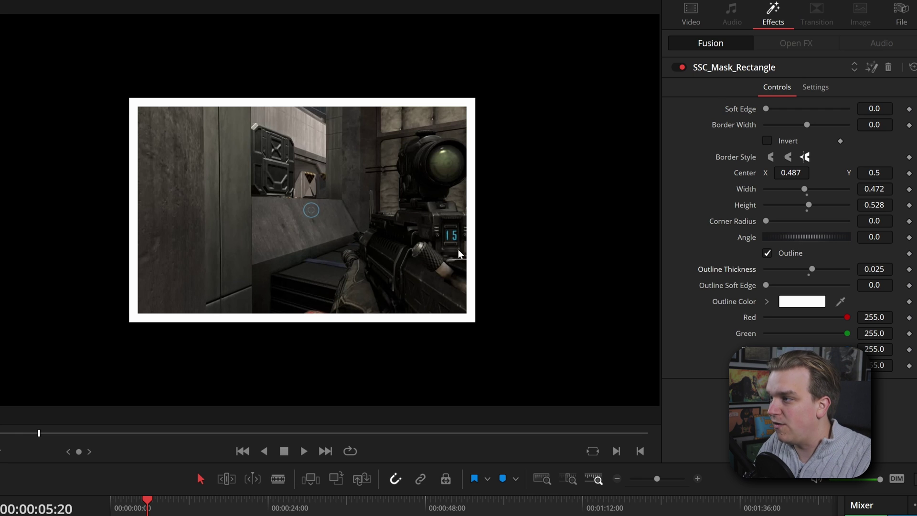
{"action": "left_click_drag", "start_coordinate": [766, 285], "coordinate": [777, 291]}
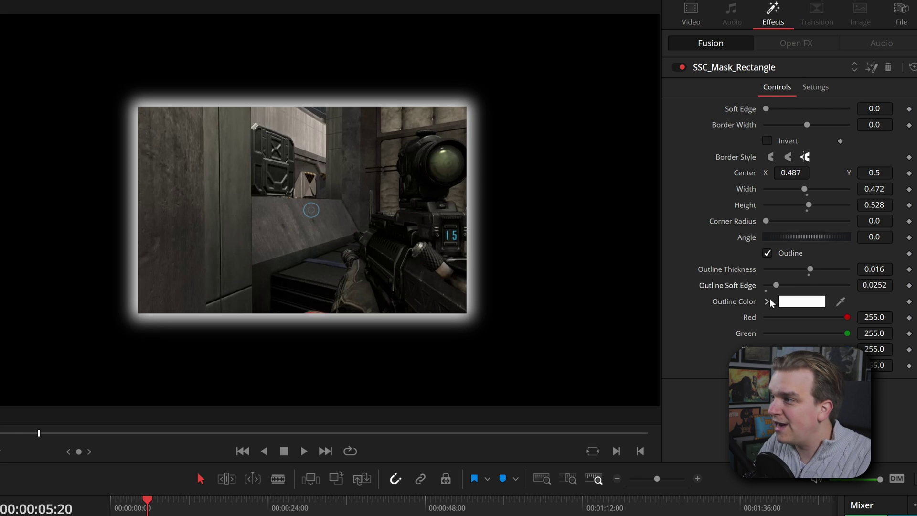
{"action": "left_click_drag", "start_coordinate": [847, 317], "coordinate": [813, 317]}
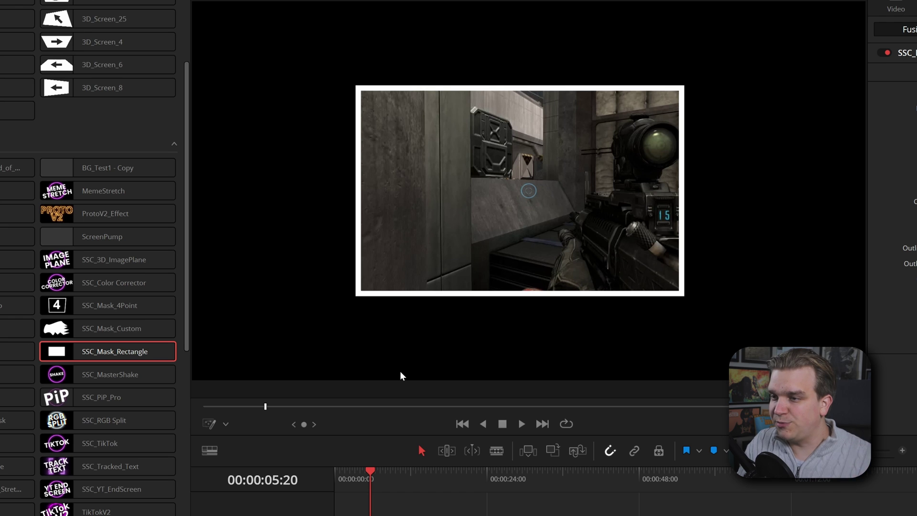
- Turn on Fusion on-screen controls, then reposition and scale up the rectangle-masked image
{"action": "left_click", "coordinate": [226, 424]}
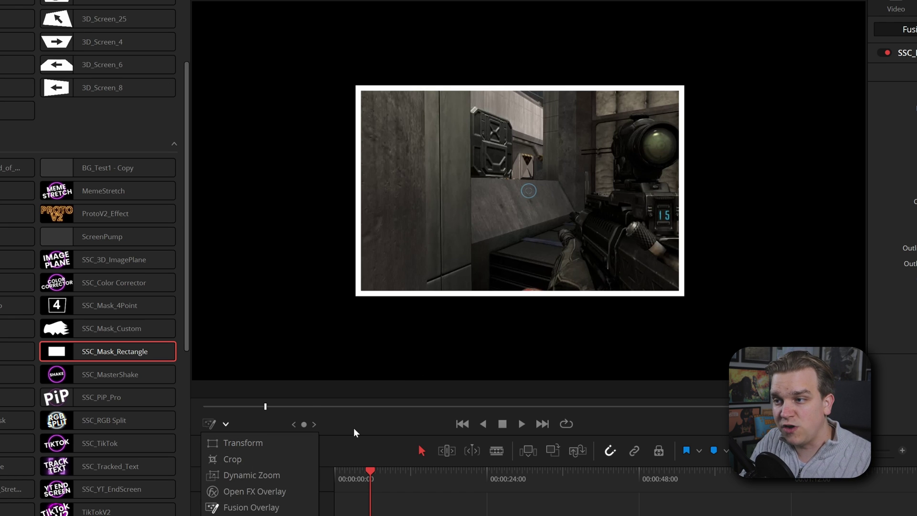
{"action": "left_click", "coordinate": [237, 509]}
{"action": "left_click", "coordinate": [206, 428]}
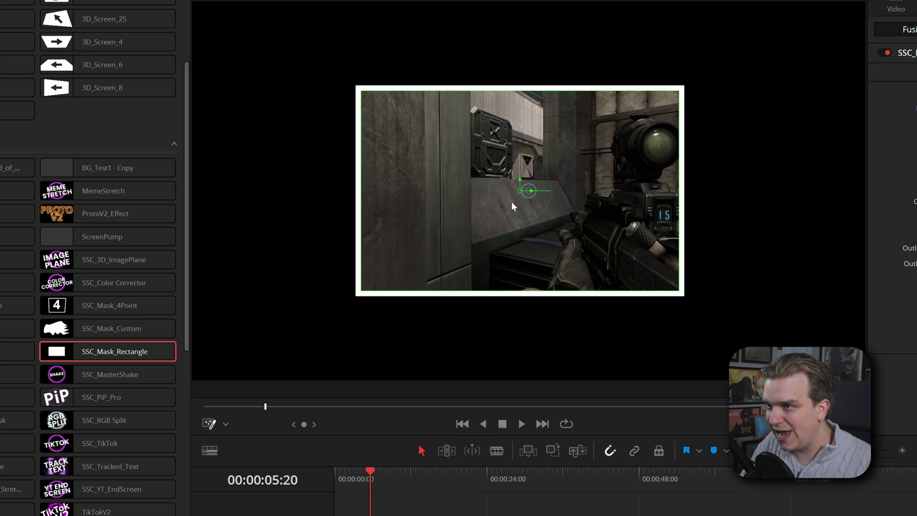
{"action": "left_click_drag", "start_coordinate": [520, 197], "coordinate": [547, 181]}
{"action": "left_click_drag", "start_coordinate": [711, 145], "coordinate": [663, 240]}
- Stretch the mask taller, tilt it slightly clockwise, and apply SSC_Mask_Ellipse to the second clip
{"action": "left_click_drag", "start_coordinate": [605, 303], "coordinate": [652, 245]}
{"action": "scroll", "coordinate": [653, 245], "scroll_direction": "down", "scroll_amount": 3}
{"action": "scroll", "coordinate": [548, 240], "scroll_direction": "up", "scroll_amount": 1}
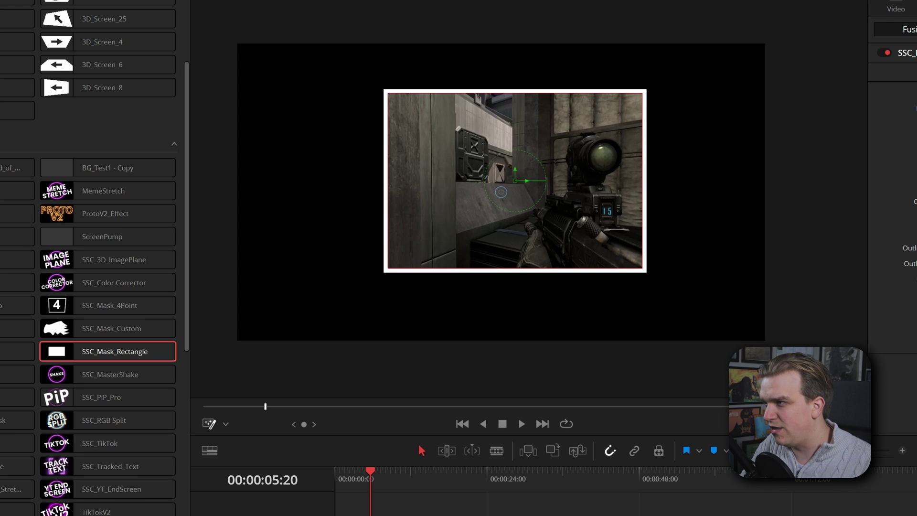
{"action": "left_click_drag", "start_coordinate": [522, 216], "coordinate": [419, 174]}
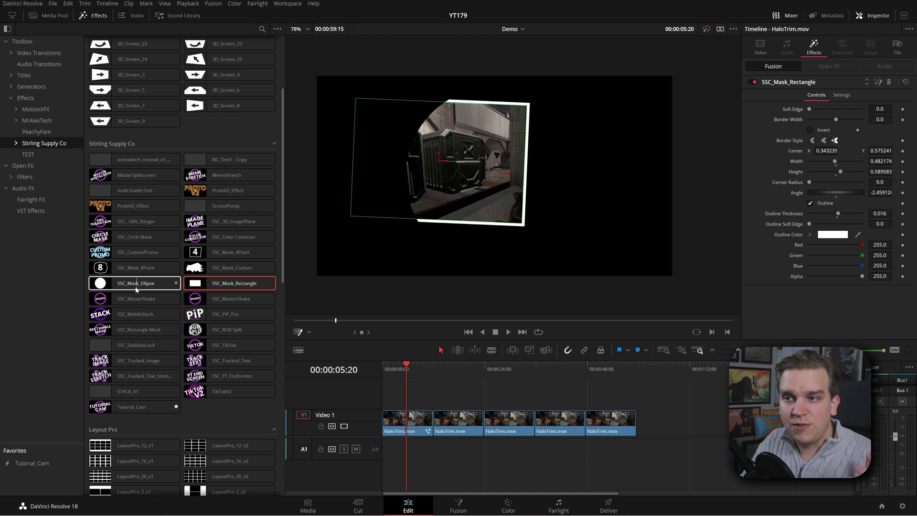
{"action": "left_click_drag", "start_coordinate": [134, 283], "coordinate": [458, 422]}
{"action": "left_click", "coordinate": [456, 422]}
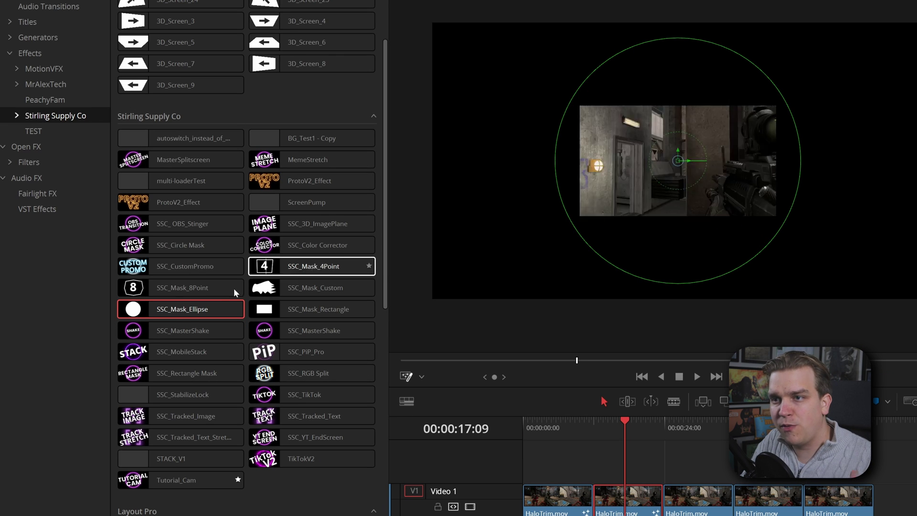
- Apply SSC_Mask_4Point to the third HaloTrim.mov clip
{"action": "left_click", "coordinate": [302, 278]}
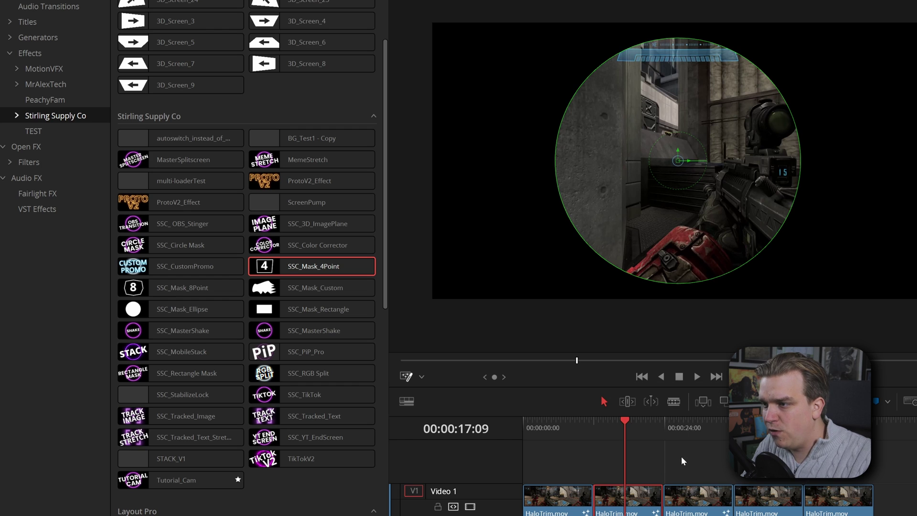
{"action": "left_click", "coordinate": [683, 429]}
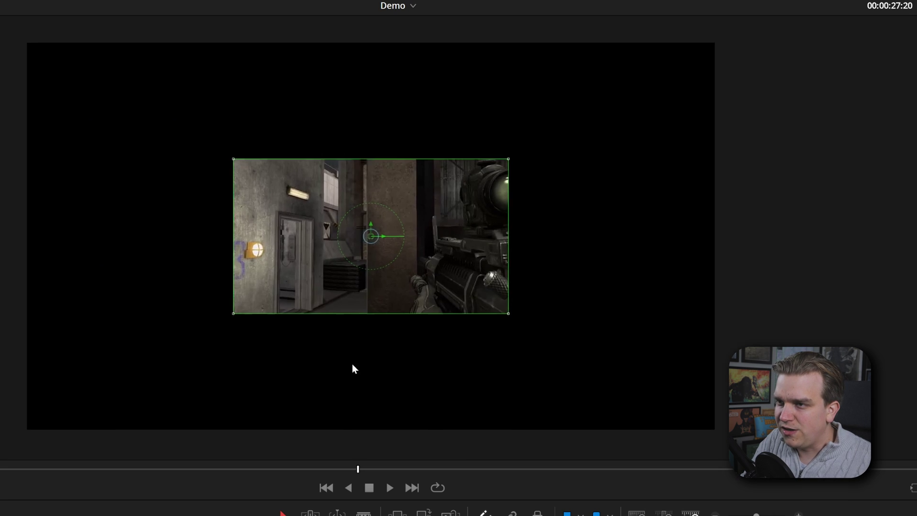
- Pull the 4-point mask's top corners up and outward, curving its top and right edges
{"action": "left_click_drag", "start_coordinate": [353, 365], "coordinate": [445, 339]}
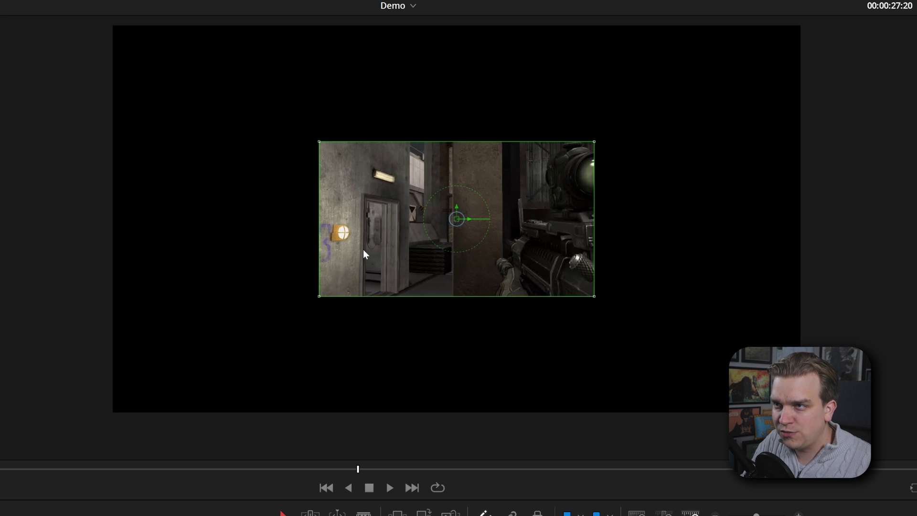
{"action": "left_click_drag", "start_coordinate": [319, 143], "coordinate": [235, 95]}
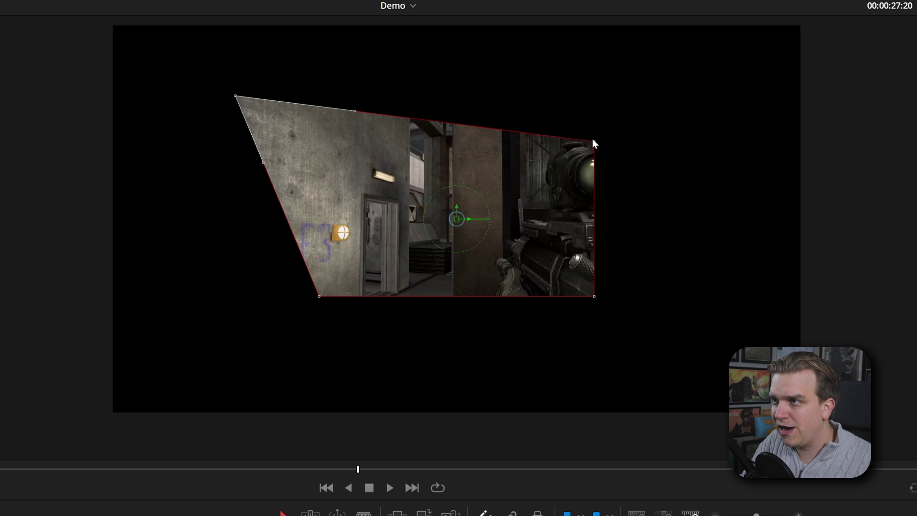
{"action": "left_click_drag", "start_coordinate": [594, 141], "coordinate": [676, 132]}
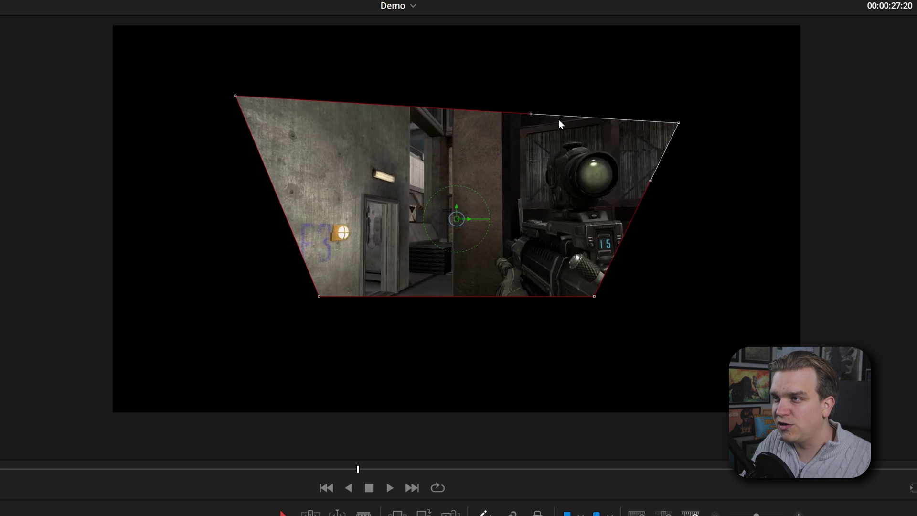
{"action": "left_click_drag", "start_coordinate": [531, 113], "coordinate": [543, 72]}
{"action": "left_click_drag", "start_coordinate": [649, 182], "coordinate": [654, 226]}
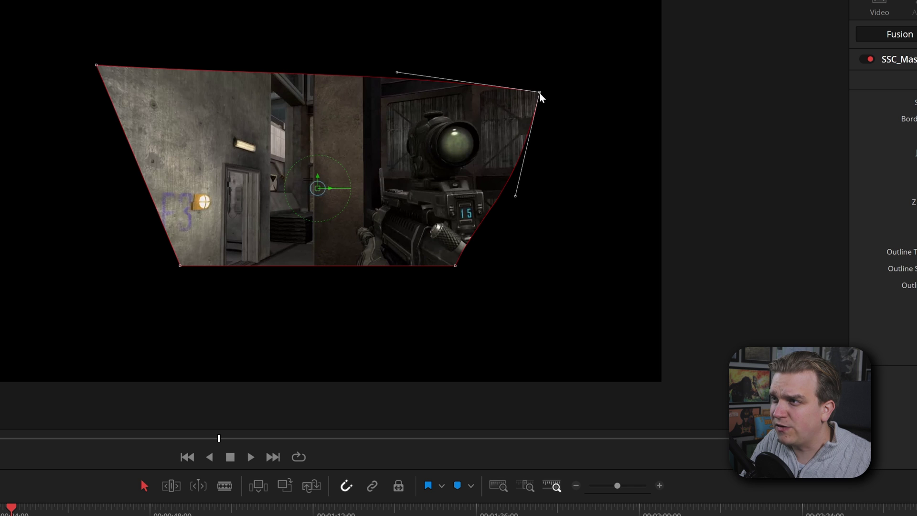
{"action": "right_click", "coordinate": [540, 93]}
- Straighten the top-right corner, pull both bottom corners down into a trapezoid, and select the fourth clip
{"action": "mouse_move", "coordinate": [578, 123]}
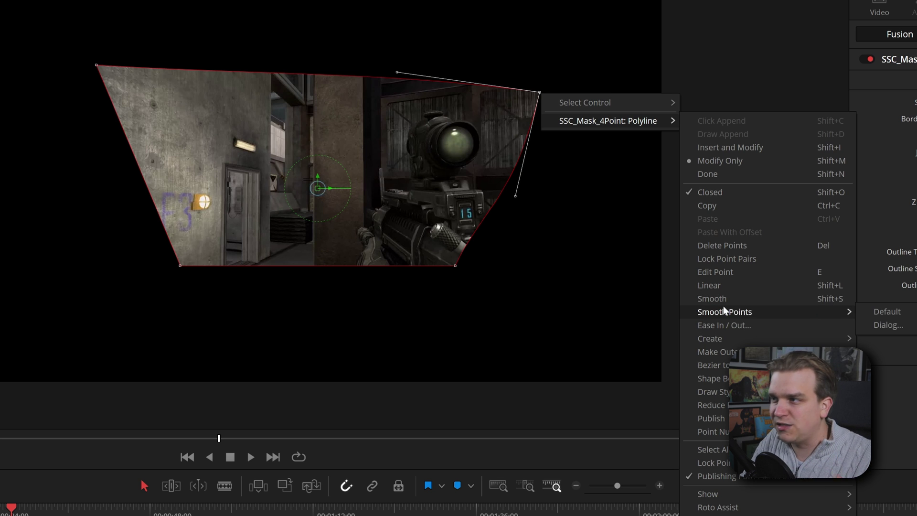
{"action": "left_click", "coordinate": [712, 288]}
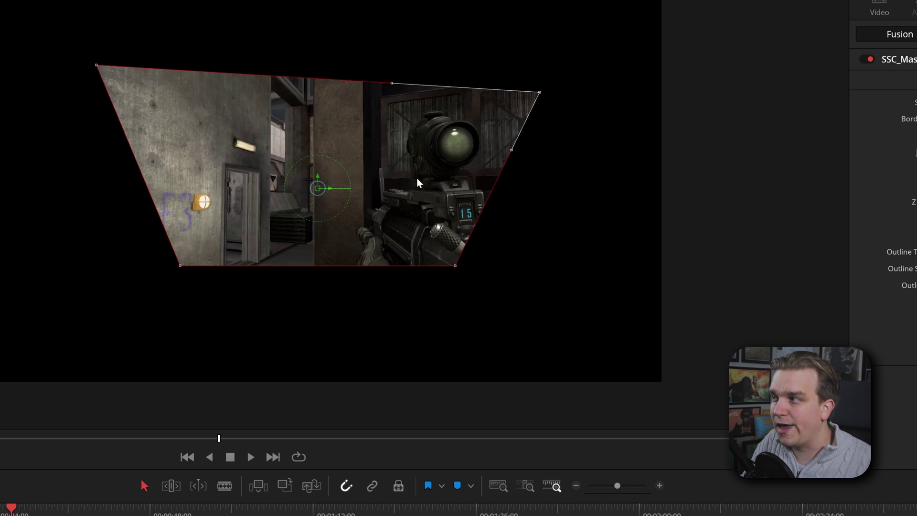
{"action": "left_click_drag", "start_coordinate": [179, 265], "coordinate": [163, 298]}
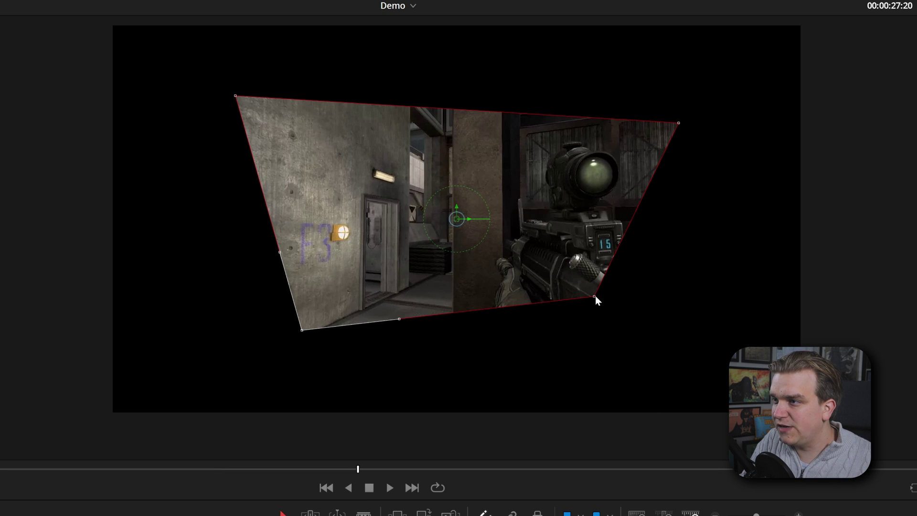
{"action": "left_click_drag", "start_coordinate": [595, 296], "coordinate": [577, 331]}
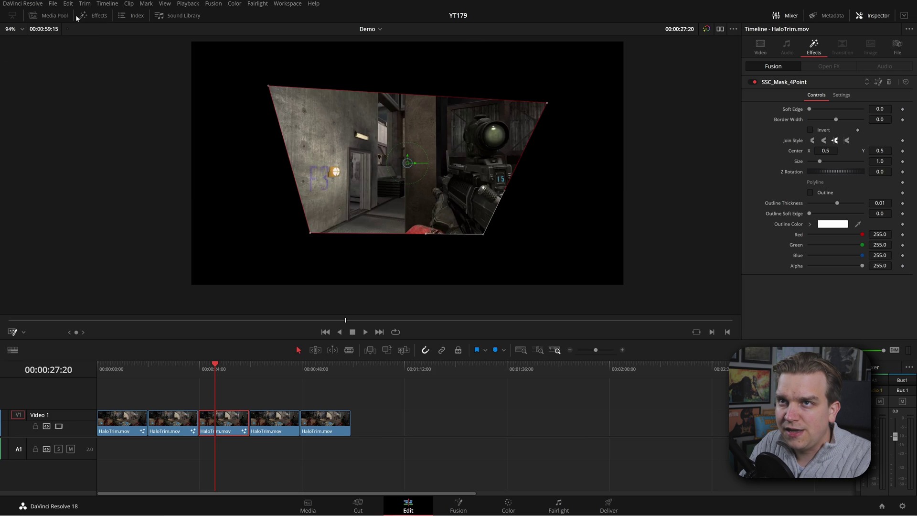
{"action": "left_click", "coordinate": [94, 16]}
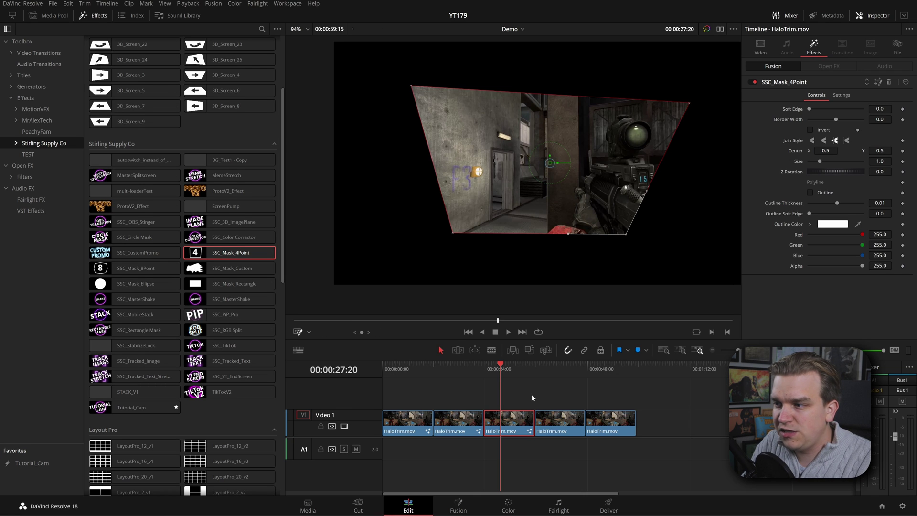
{"action": "left_click", "coordinate": [550, 392]}
- Apply SSC_Mask_8Point to the fourth clip, pulling its left side and top edge into points
{"action": "left_click_drag", "start_coordinate": [138, 286], "coordinate": [559, 422]}
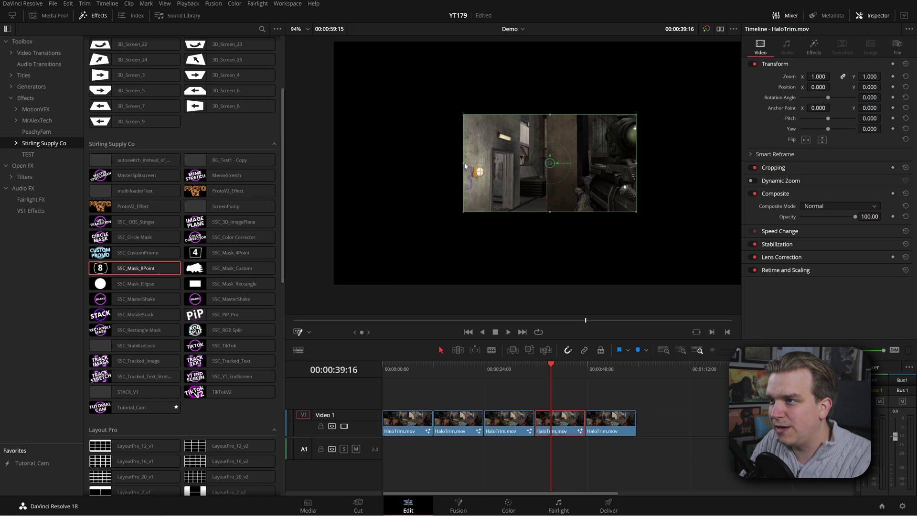
{"action": "left_click_drag", "start_coordinate": [465, 165], "coordinate": [438, 166]}
{"action": "left_click_drag", "start_coordinate": [551, 111], "coordinate": [553, 98]}
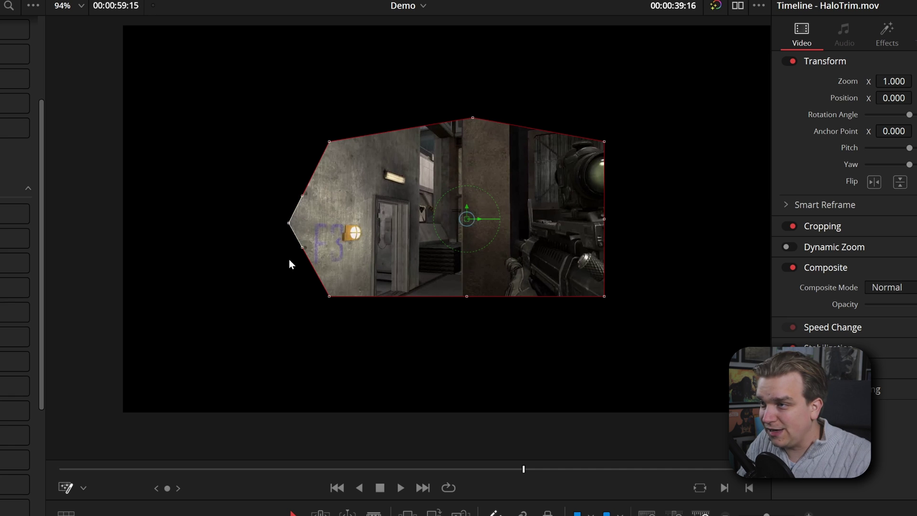
{"action": "key", "text": "Delete"}
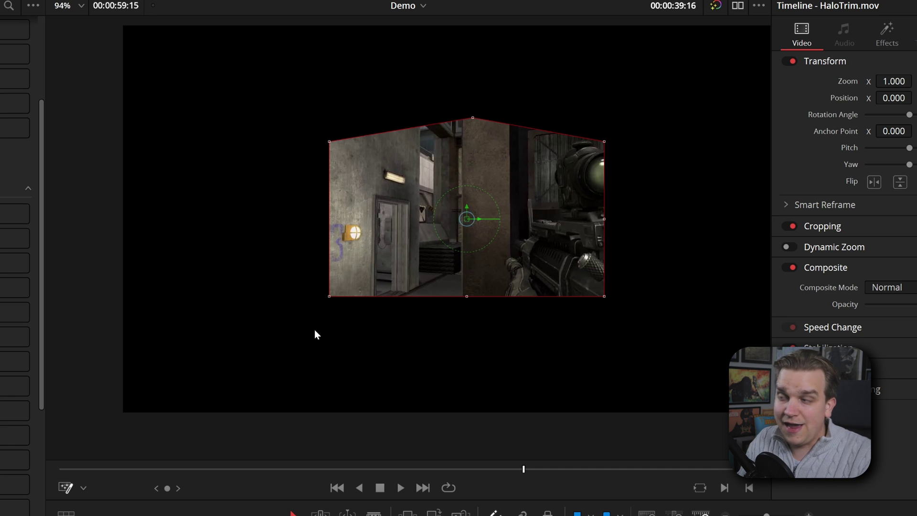
{"action": "key", "text": "ctrl+z"}
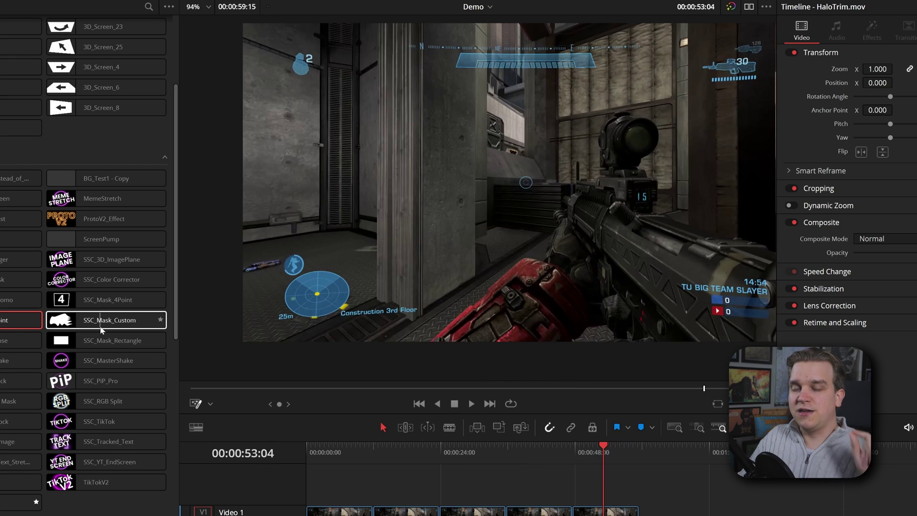
- Drop SSC_Mask_Custom on the fifth clip and toggle its Invert setting off and back on
{"action": "left_click_drag", "start_coordinate": [109, 319], "coordinate": [616, 506]}
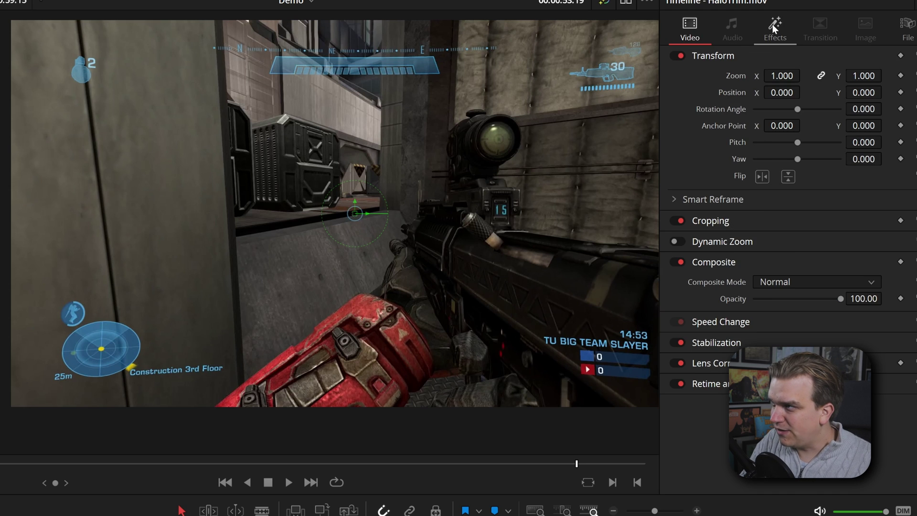
{"action": "left_click", "coordinate": [870, 28]}
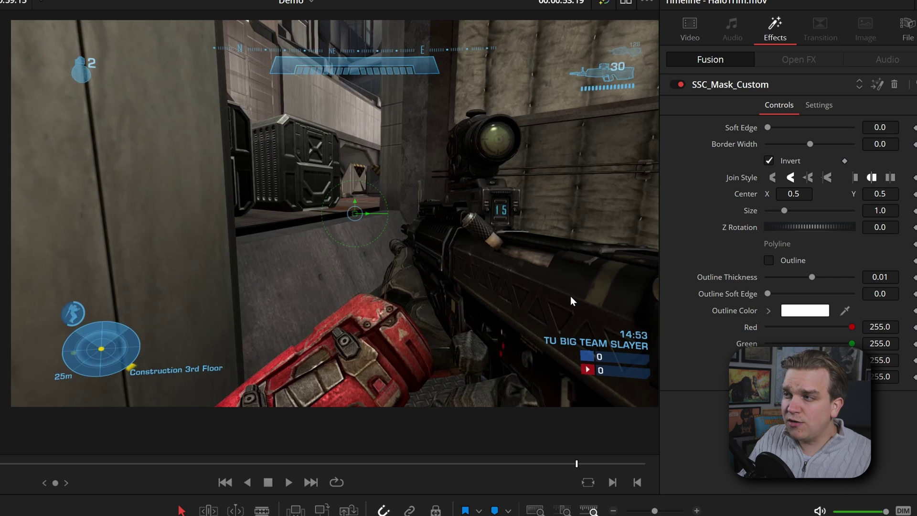
{"action": "left_click", "coordinate": [768, 161]}
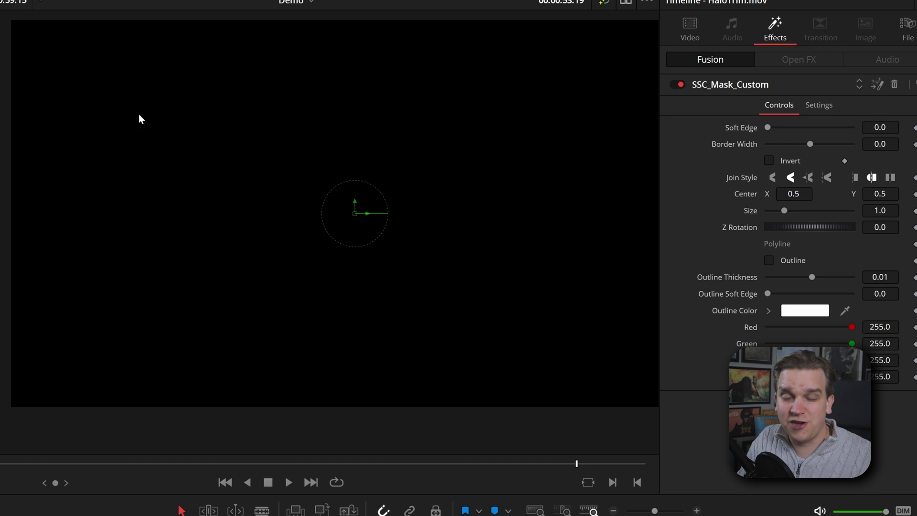
{"action": "left_click", "coordinate": [768, 162]}
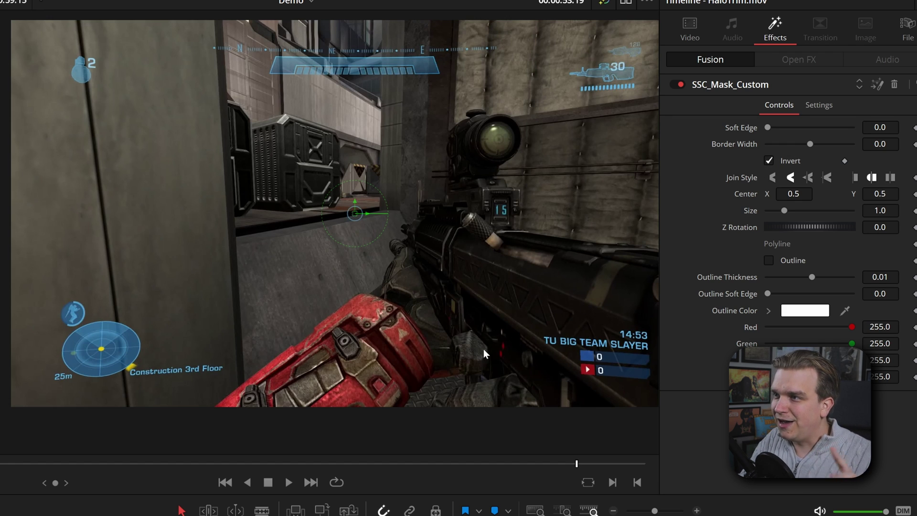
- Draw a closed custom mask outline of straight and curved points over the fifth clip's footage
{"action": "left_click", "coordinate": [134, 265]}
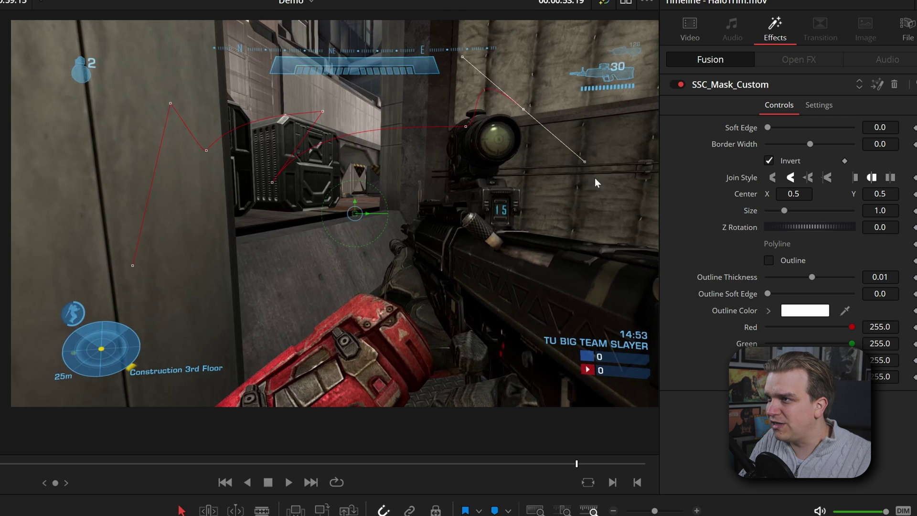
{"action": "left_click", "coordinate": [589, 325]}
{"action": "left_click", "coordinate": [388, 360]}
{"action": "left_click_drag", "start_coordinate": [451, 255], "coordinate": [503, 280]}
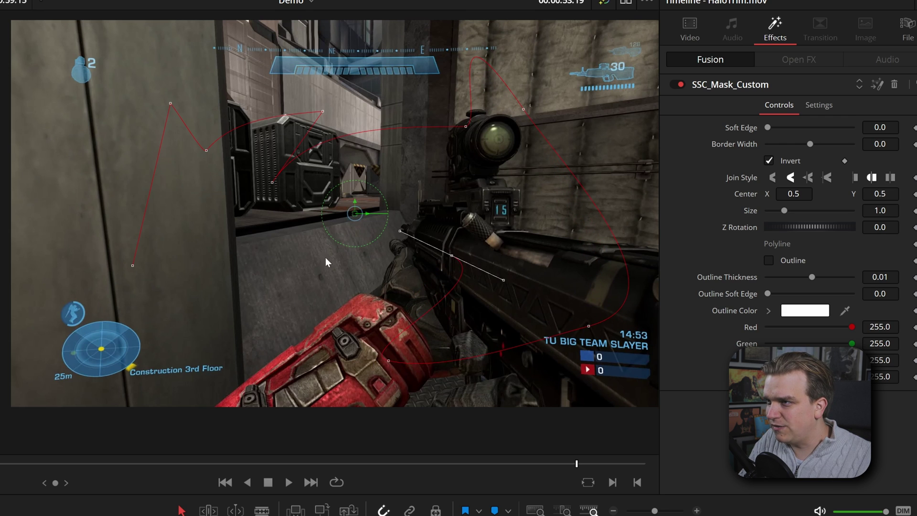
{"action": "left_click", "coordinate": [271, 287]}
{"action": "left_click_drag", "start_coordinate": [233, 331], "coordinate": [215, 354]}
{"action": "left_click", "coordinate": [132, 266]}
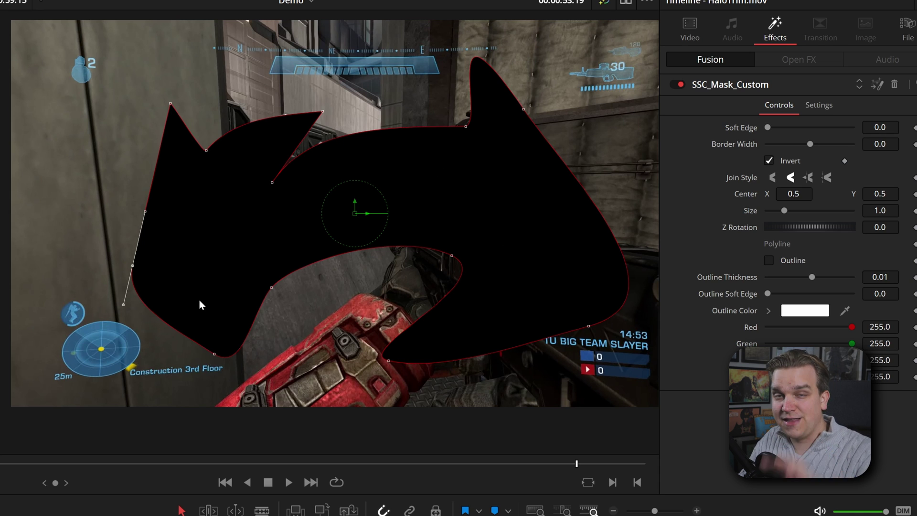
- Uncheck Invert to reveal footage inside the arrow, raise a new top-edge point, and enable Outline
{"action": "left_click", "coordinate": [769, 161]}
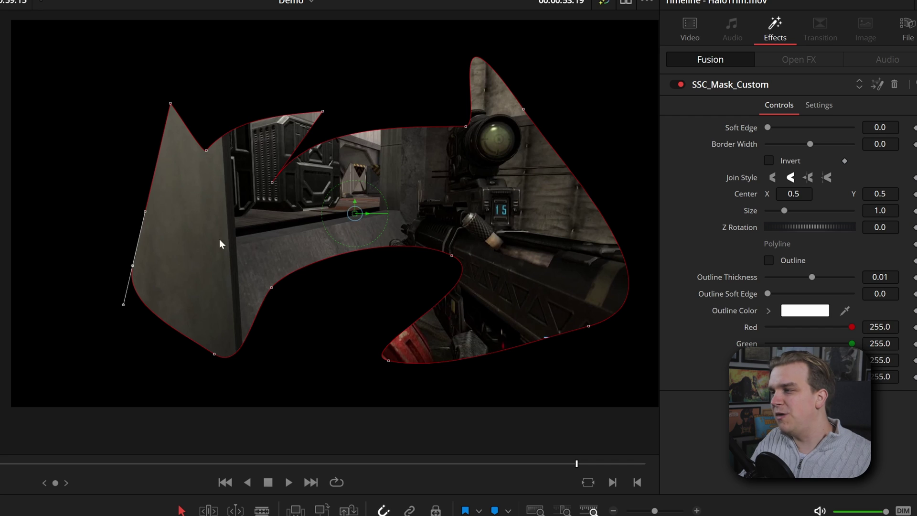
{"action": "left_click", "coordinate": [368, 130]}
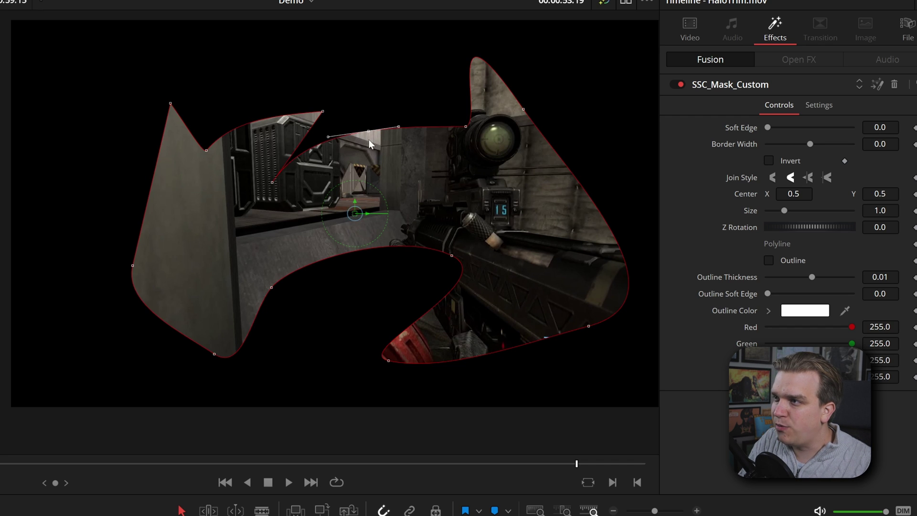
{"action": "left_click", "coordinate": [307, 54]}
{"action": "left_click_drag", "start_coordinate": [368, 130], "coordinate": [393, 104]}
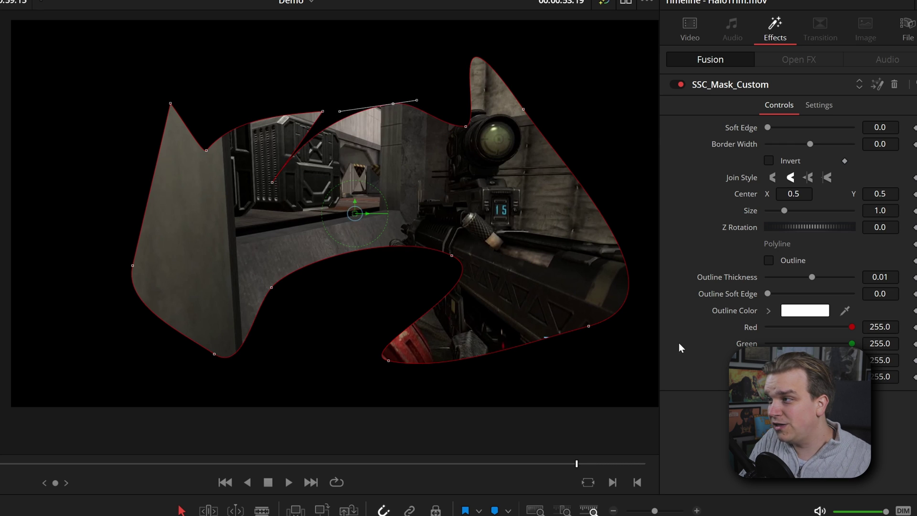
{"action": "left_click", "coordinate": [773, 261]}
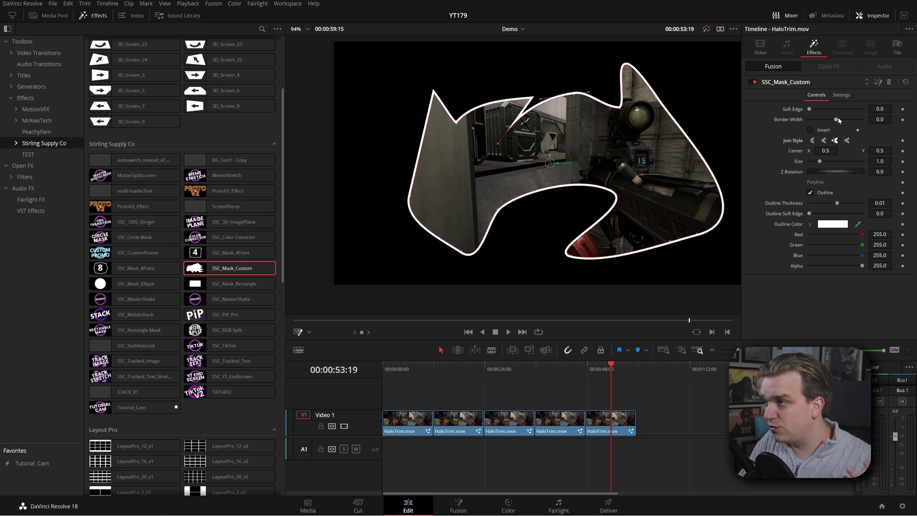
- Drag the Border Width slider to about -0.016 to shrink the arrow mask inward
{"action": "left_click_drag", "start_coordinate": [838, 119], "coordinate": [835, 124]}
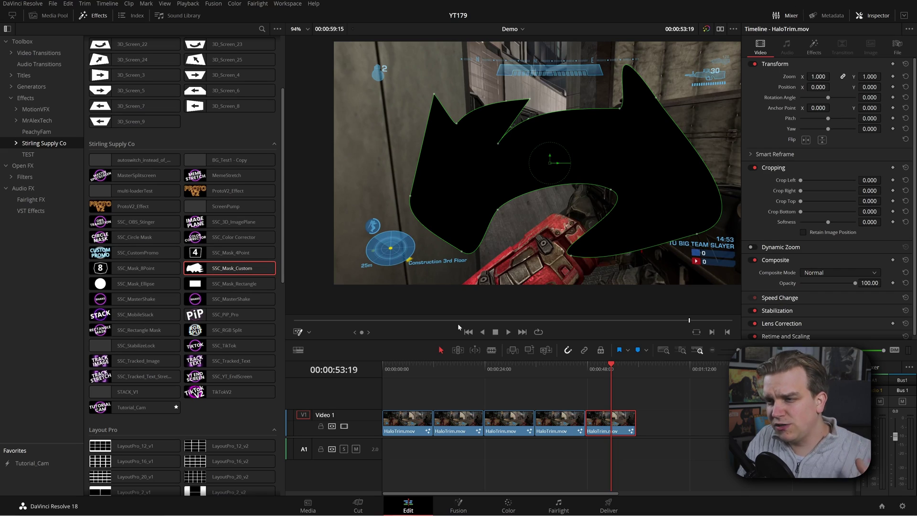
{"action": "left_click", "coordinate": [309, 334]}
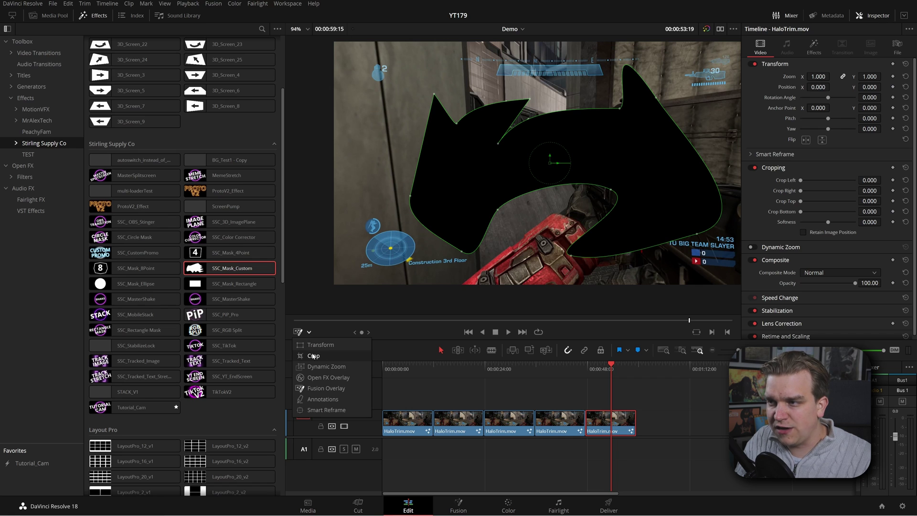
- Use the viewer's Crop controls to trim away the left side of the fifth clip's frame
{"action": "left_click", "coordinate": [319, 356]}
{"action": "left_click_drag", "start_coordinate": [334, 163], "coordinate": [297, 209]}
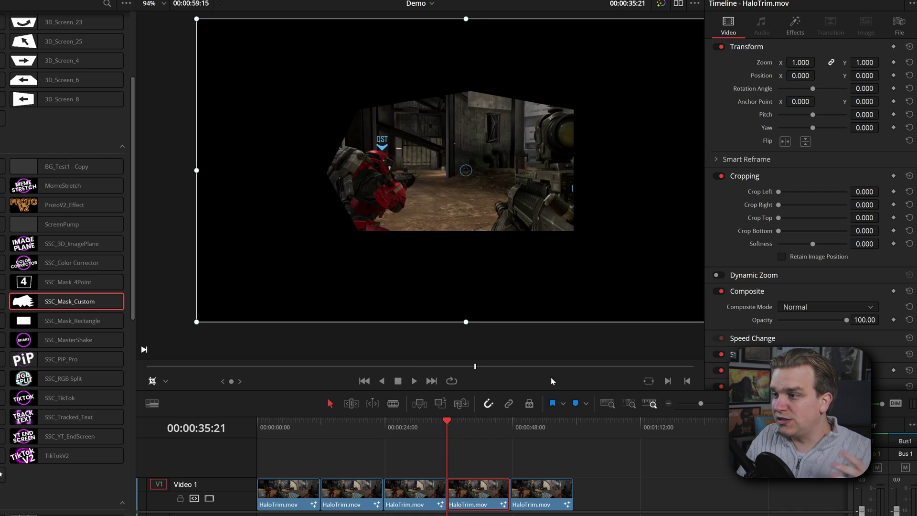
- With the Fusion Overlay showing, drag the 8-point mask's Center X to the right
{"action": "left_click", "coordinate": [170, 381]}
{"action": "left_click", "coordinate": [181, 451]}
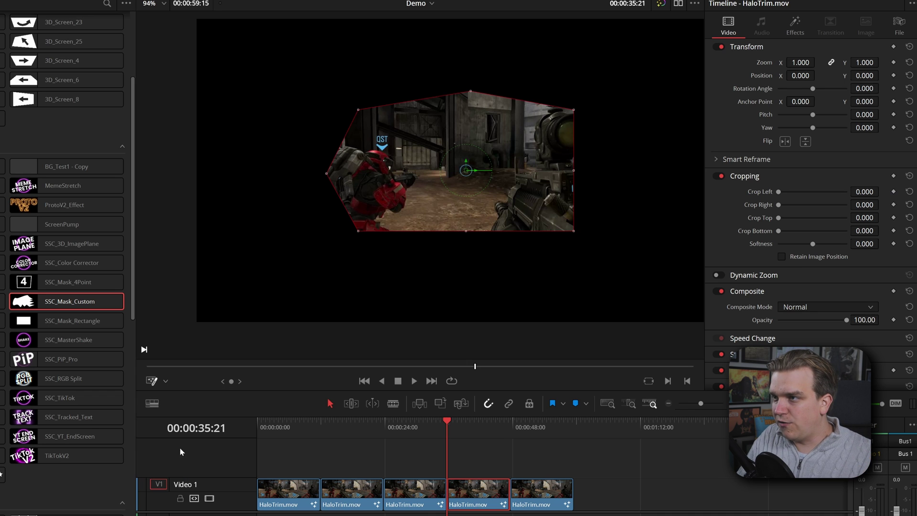
{"action": "left_click", "coordinate": [795, 26]}
{"action": "mouse_move", "coordinate": [810, 155]}
{"action": "left_mouse_down"}
{"action": "mouse_move", "coordinate": [826, 155]}
{"action": "mouse_move", "coordinate": [818, 155]}
{"action": "left_mouse_up"}
- Drag the clip's Position X to -41 in the Video tab to slide the footage left inside the mask
{"action": "left_click", "coordinate": [733, 33]}
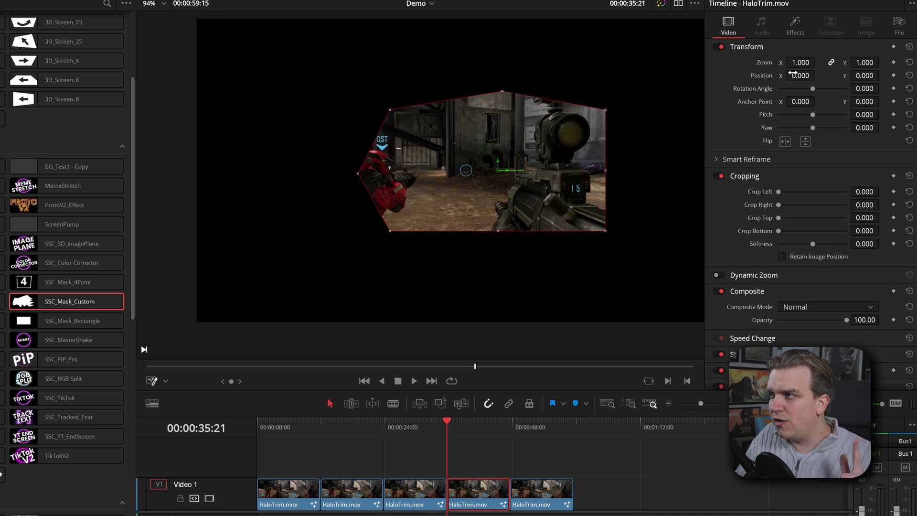
{"action": "mouse_move", "coordinate": [800, 76]}
{"action": "left_mouse_down"}
{"action": "mouse_move", "coordinate": [774, 76]}
{"action": "mouse_move", "coordinate": [812, 76]}
{"action": "mouse_move", "coordinate": [797, 78]}
{"action": "left_mouse_up"}
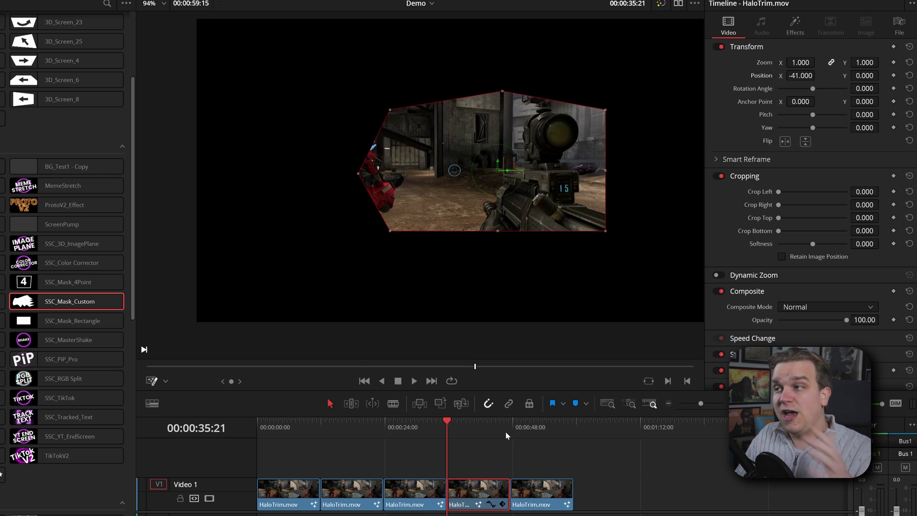
{"action": "right_click", "coordinate": [475, 492]}
- Create Compound Clip 2 from the fourth clip with New Compound Clip
{"action": "left_click", "coordinate": [519, 165]}
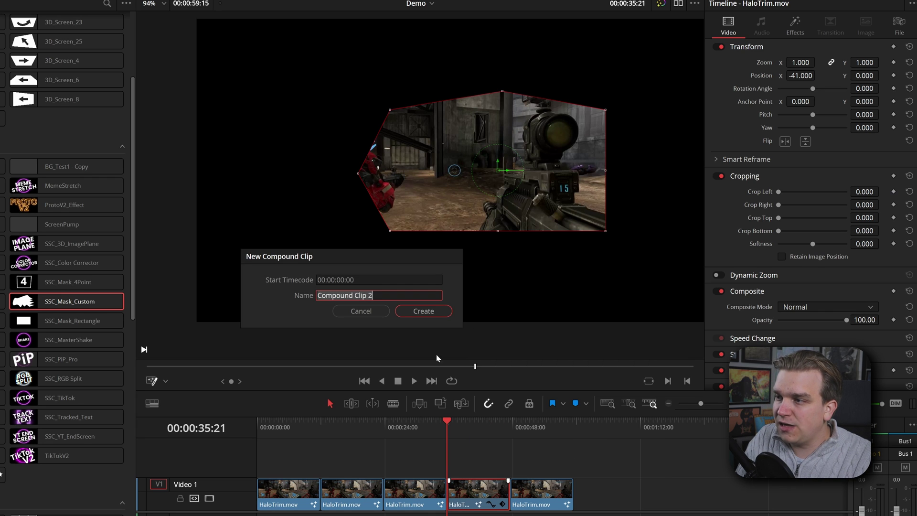
{"action": "left_click", "coordinate": [423, 311]}
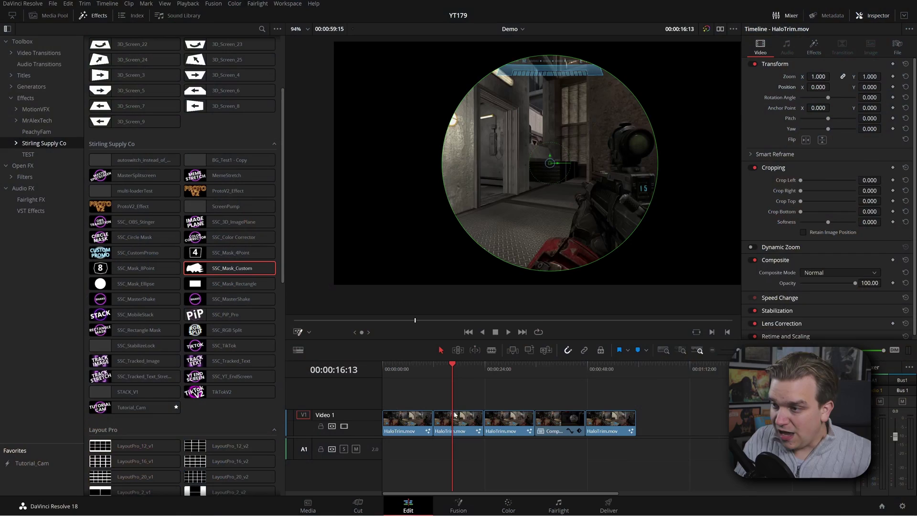
- Tick Outline on the SSC_Mask_Ellipse effect in the Inspector's Effects tab
{"action": "left_click", "coordinate": [814, 48]}
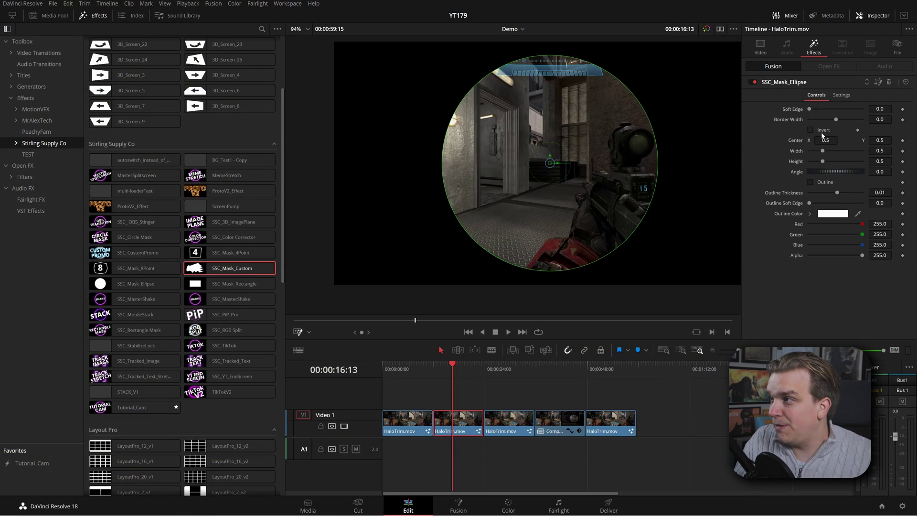
{"action": "left_click", "coordinate": [811, 182]}
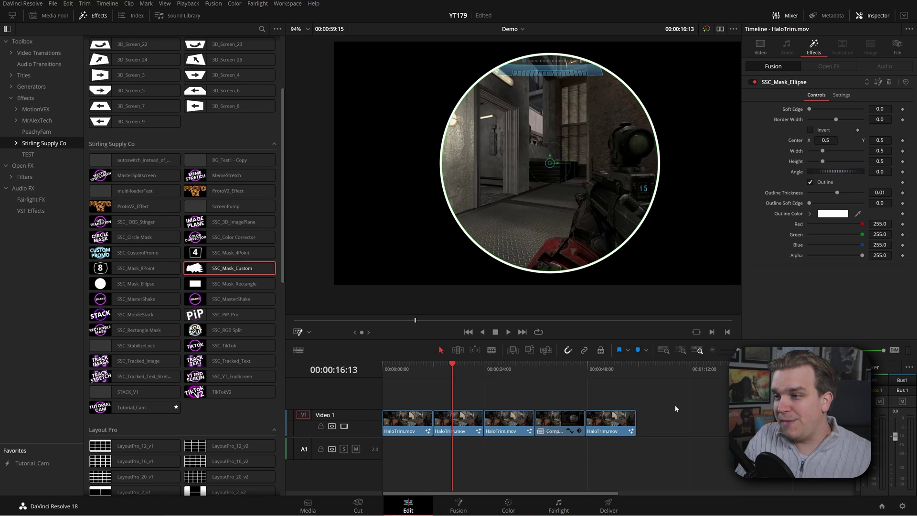